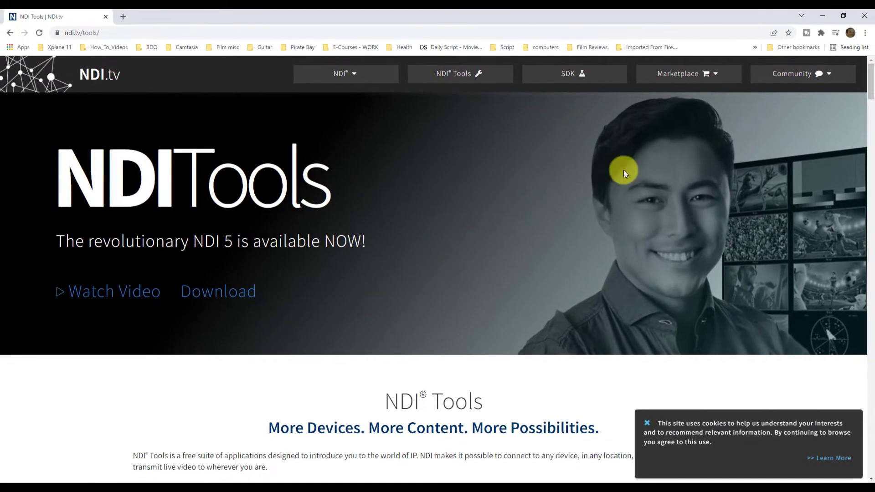
Step: Request the NDI Tools for Windows download and submit the registration form with the robot check ticked
drag(872, 87, 844, 431)
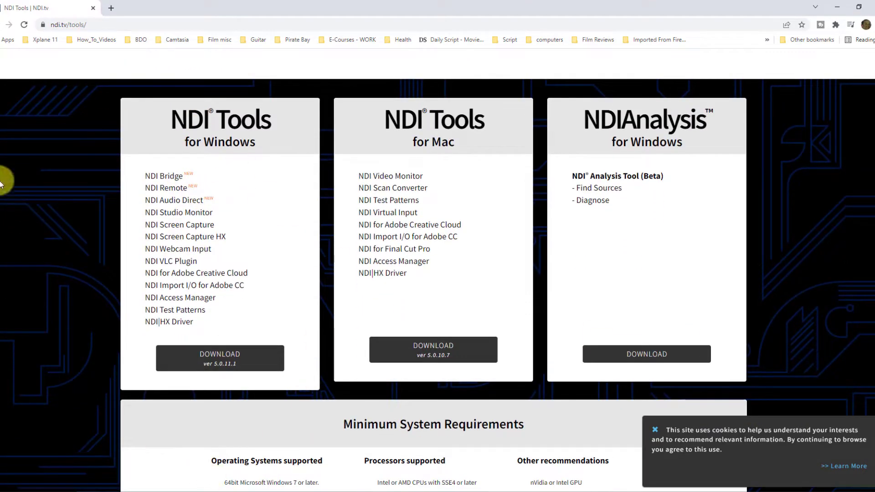
click(214, 361)
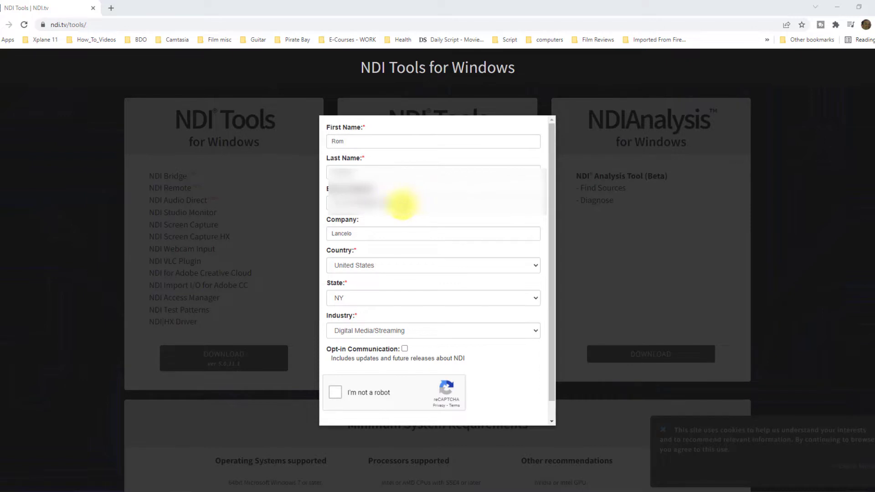
click(337, 395)
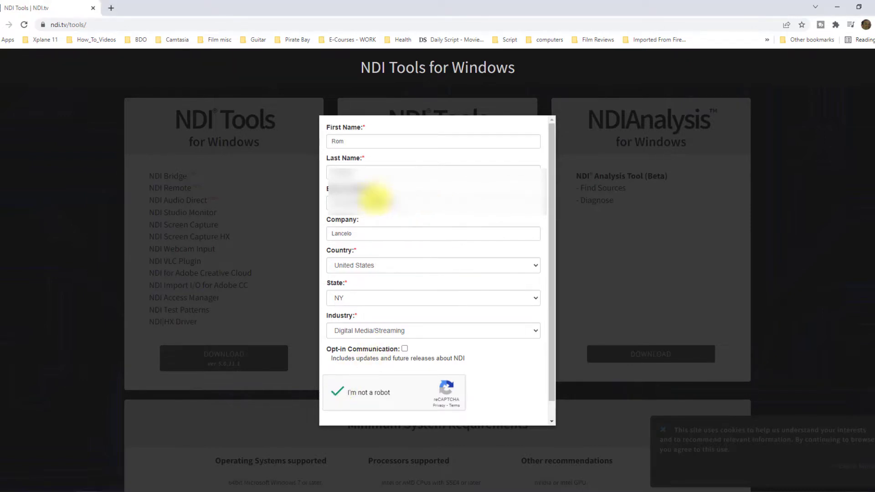
click(377, 420)
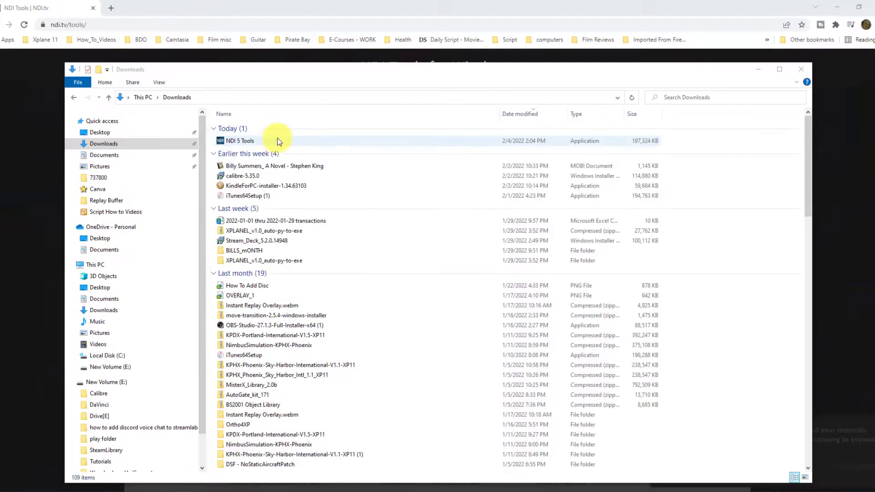
Step: Select the downloaded NDI 5 Tools installer in the Downloads folder
click(226, 141)
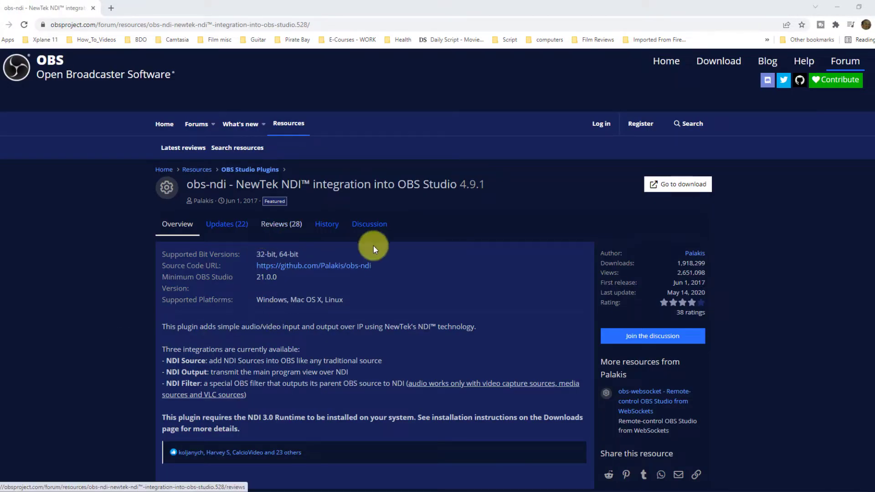
Step: Go from the obs-ndi plugin page to its GitHub release and download obs-ndi-4.9.0-Windows-Installer.exe
drag(466, 185, 196, 181)
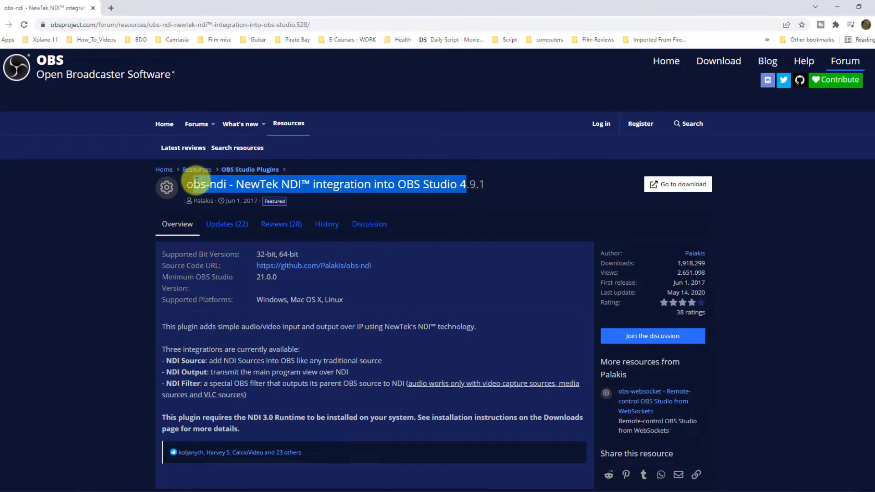
click(670, 189)
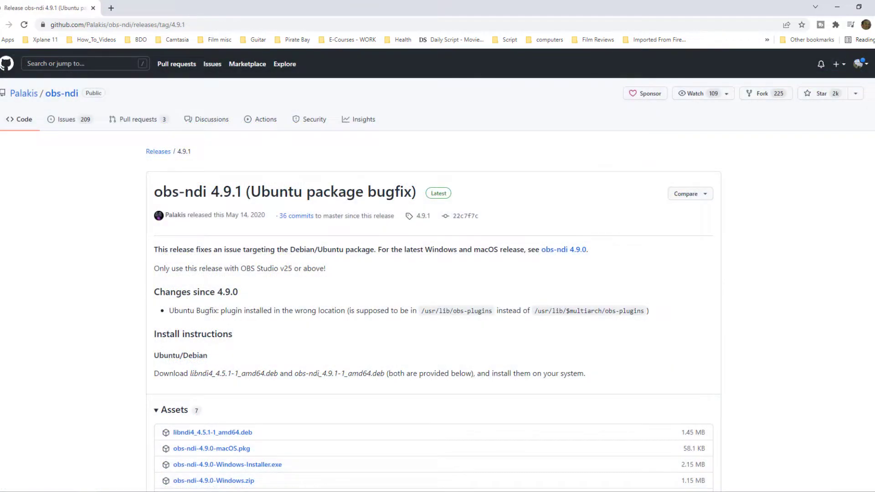
scroll(365, 166, down, 1)
scroll(556, 151, down, 2)
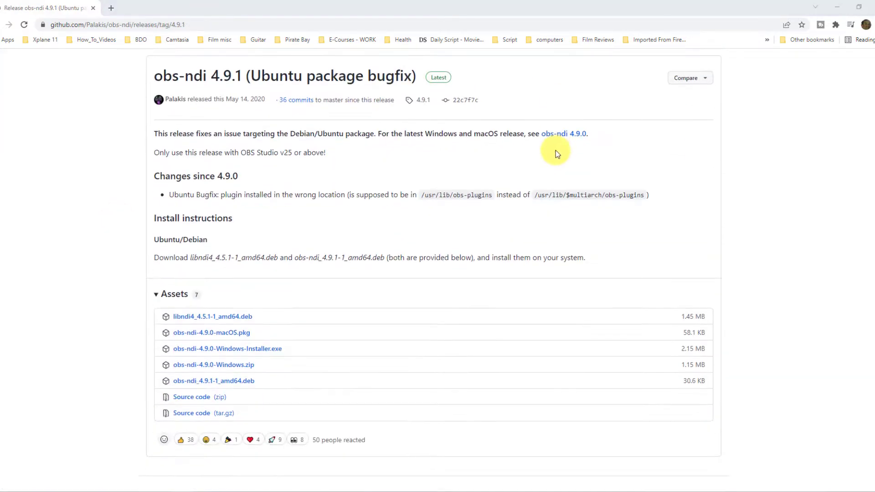
scroll(556, 151, down, 1)
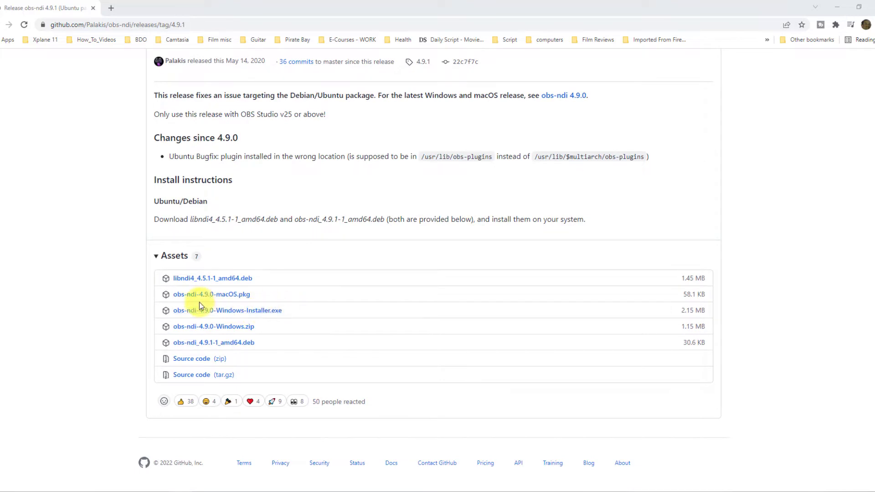
click(236, 312)
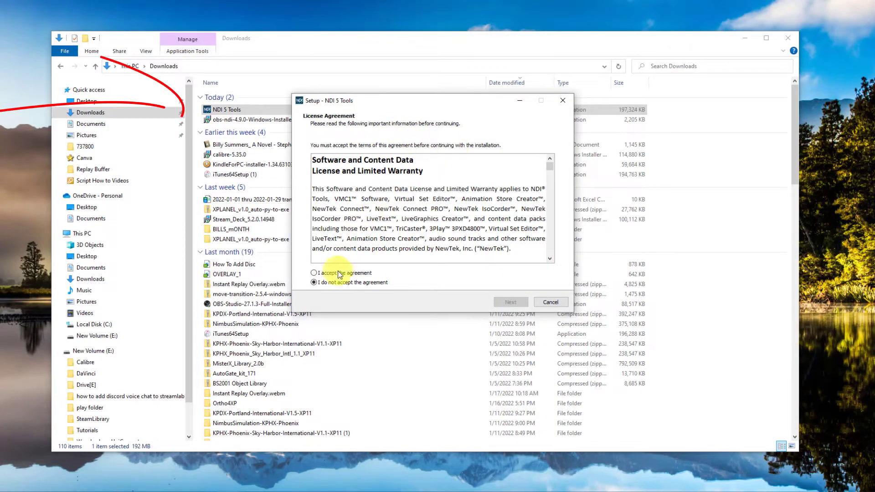
Step: Accept the license and install NDI 5 Tools to the default C:\Program Files\NDI\NDI 5 Tools folder
click(314, 273)
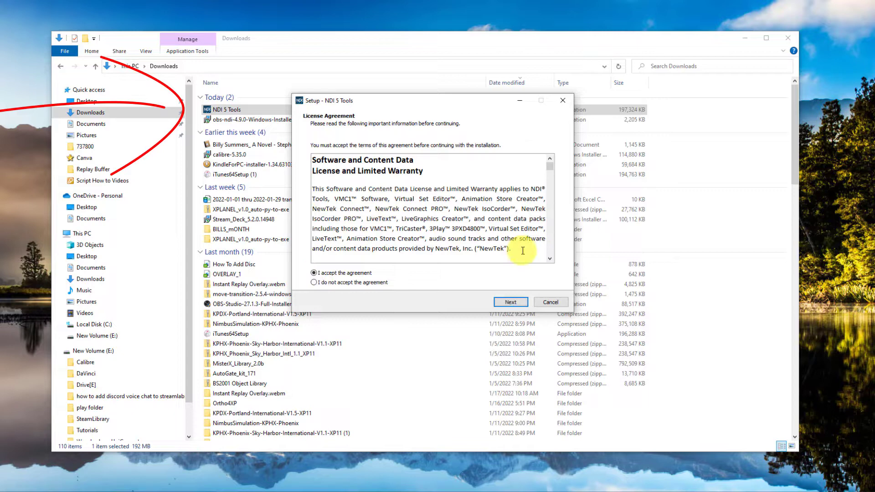
click(518, 302)
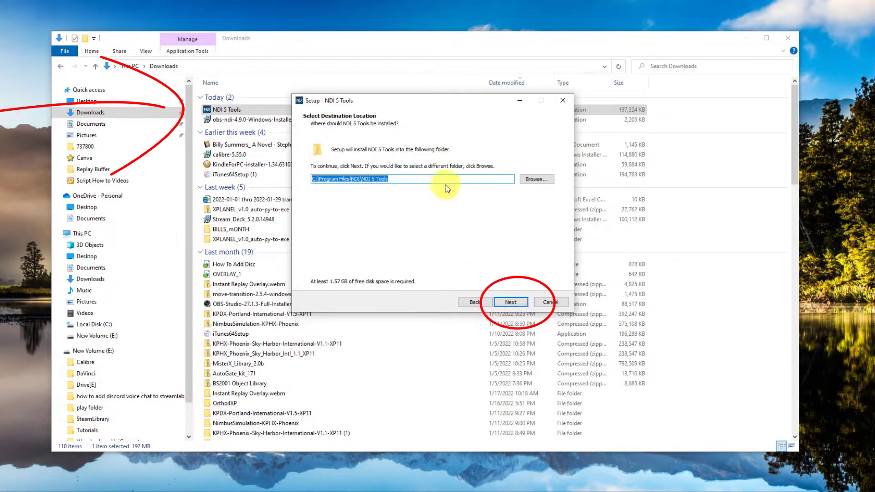
click(511, 300)
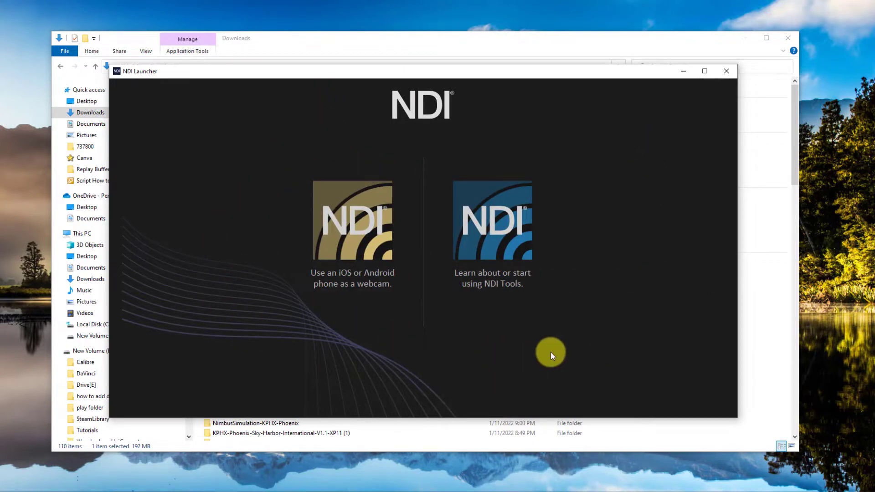
Step: Install obs-ndi 4.9.0 into the existing obs-studio folder with full components and default Start Menu folder
key(alt+F4)
click(286, 109)
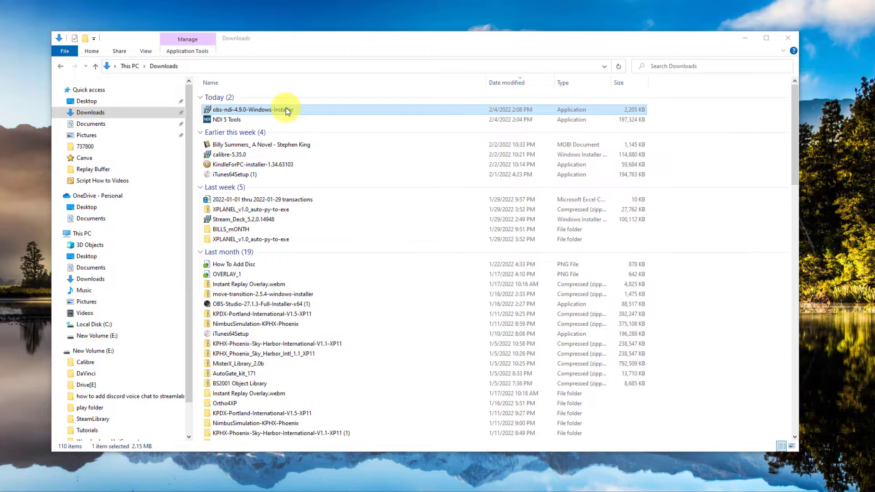
double_click(286, 110)
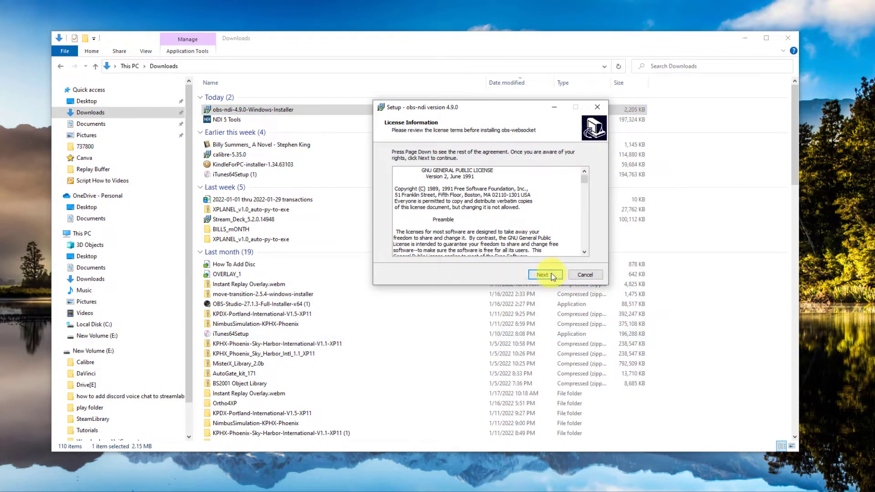
click(551, 275)
click(553, 276)
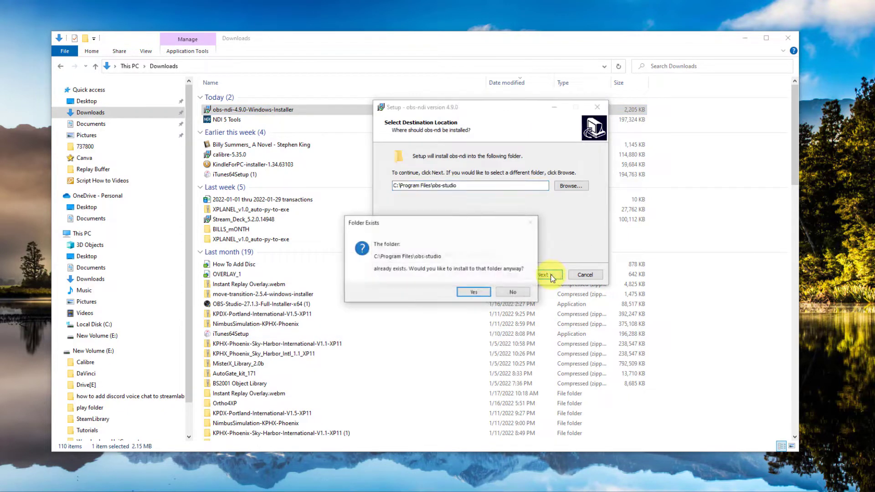
click(476, 291)
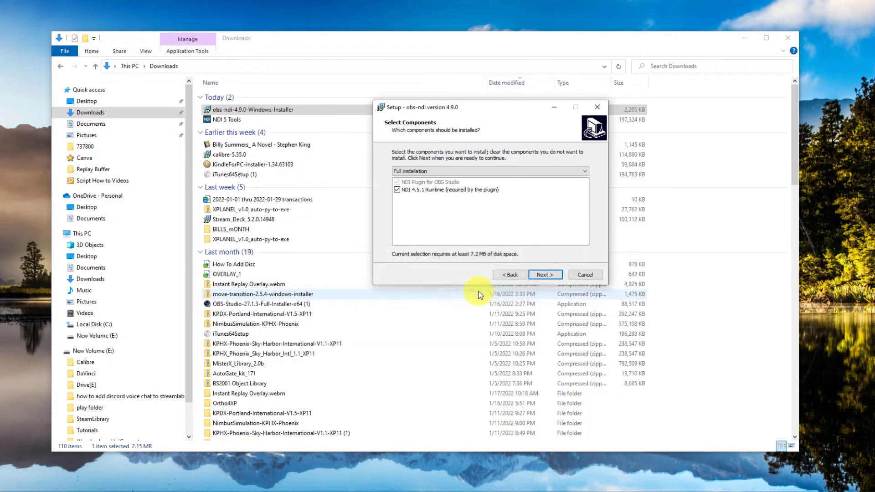
click(548, 276)
click(547, 274)
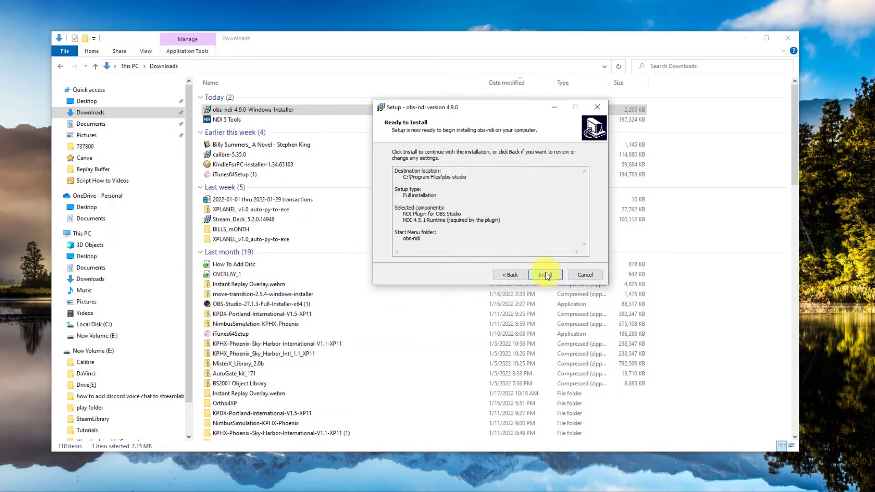
click(544, 272)
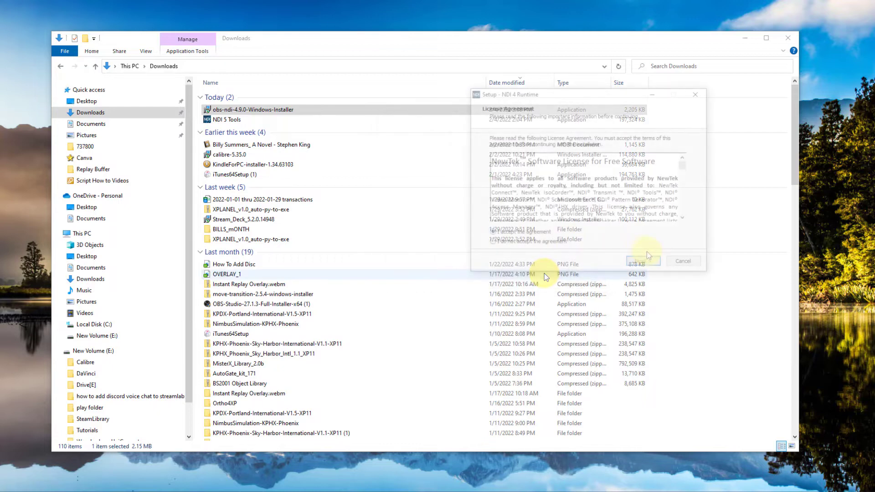
Step: Install the NDI 4 Runtime with its default folder and Start Menu settings
click(649, 263)
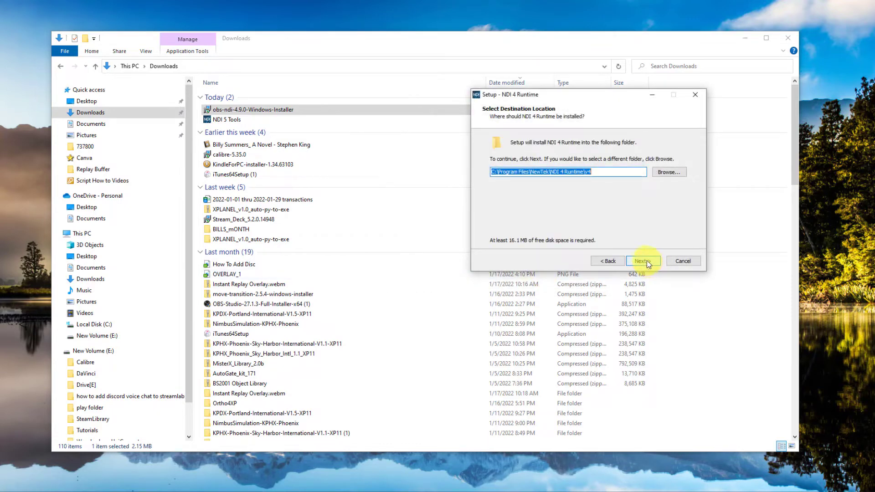
click(647, 261)
click(647, 260)
click(646, 260)
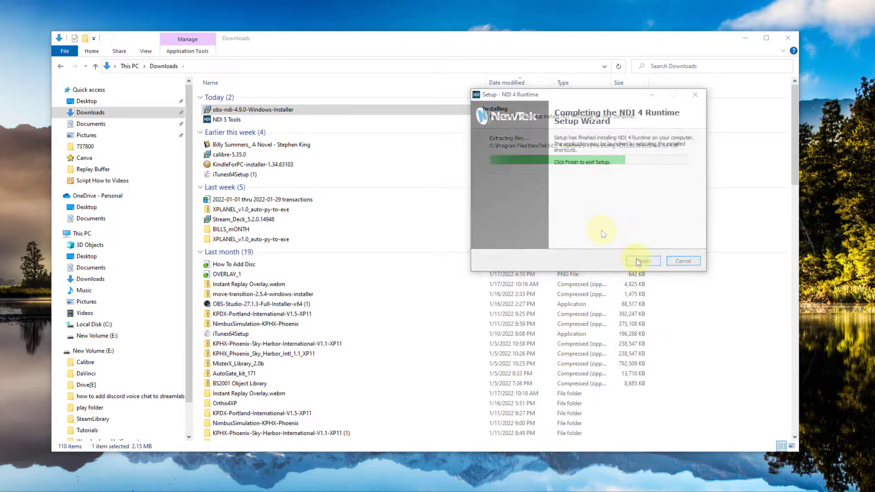
click(642, 261)
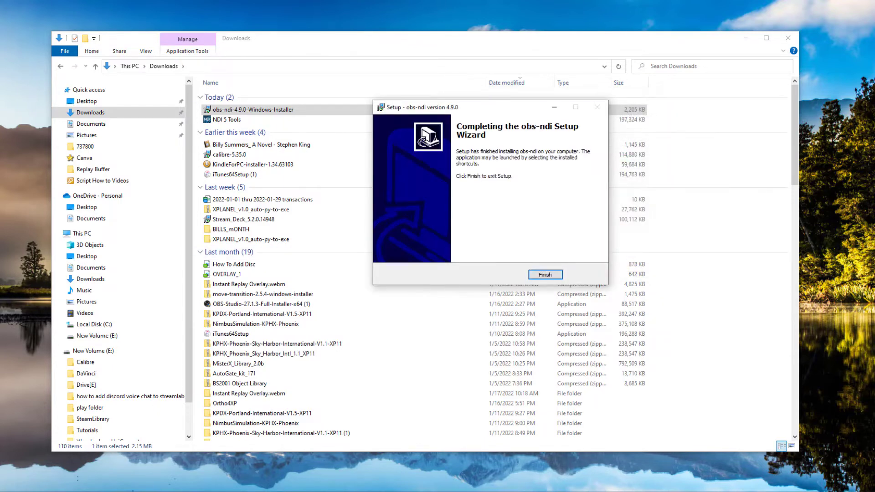
Step: Add a Display Capture source using Add Existing with the Guest source selected
click(545, 274)
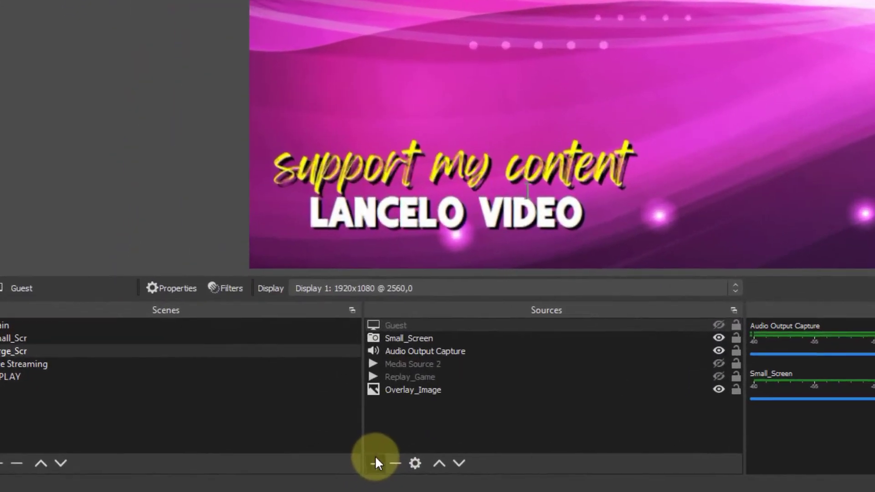
click(172, 479)
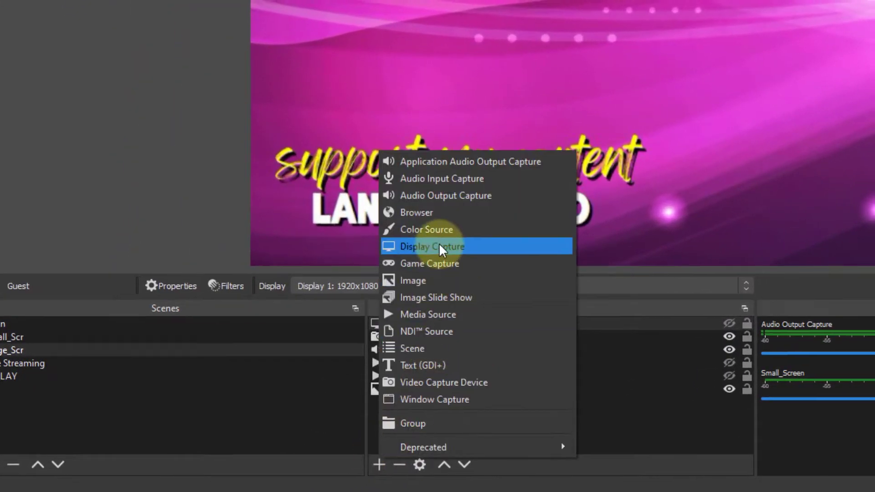
click(439, 244)
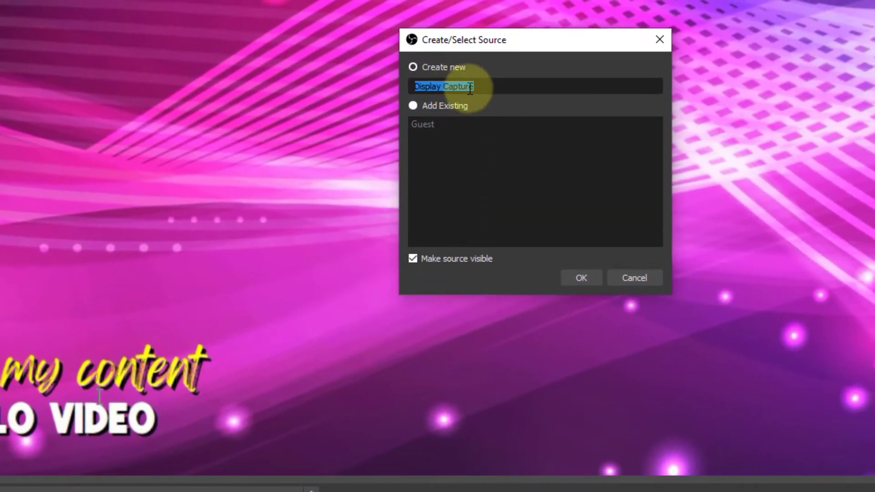
click(418, 103)
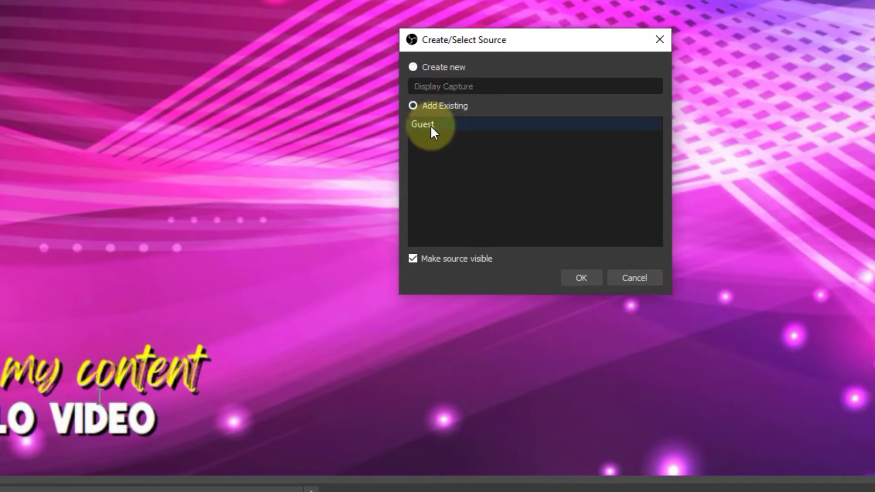
click(431, 125)
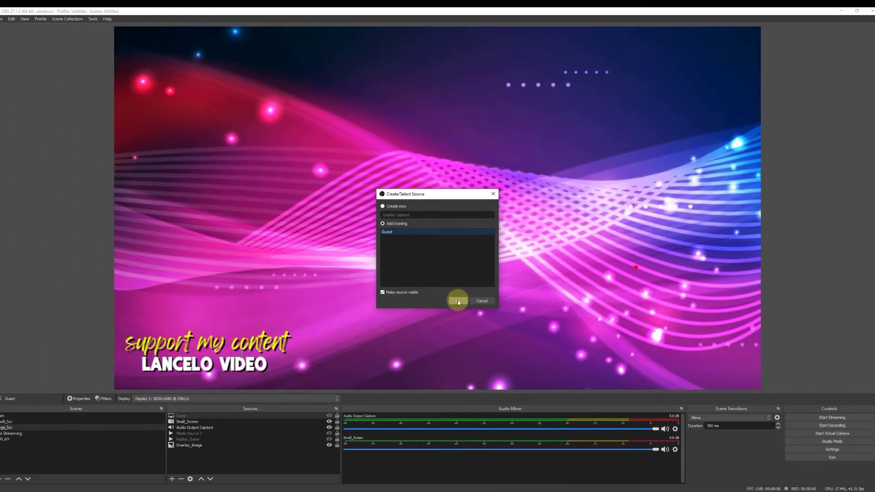
Step: Add Guest to the scene and crop off Melon's top-left area, bottom toolbar and right sidebar
click(579, 278)
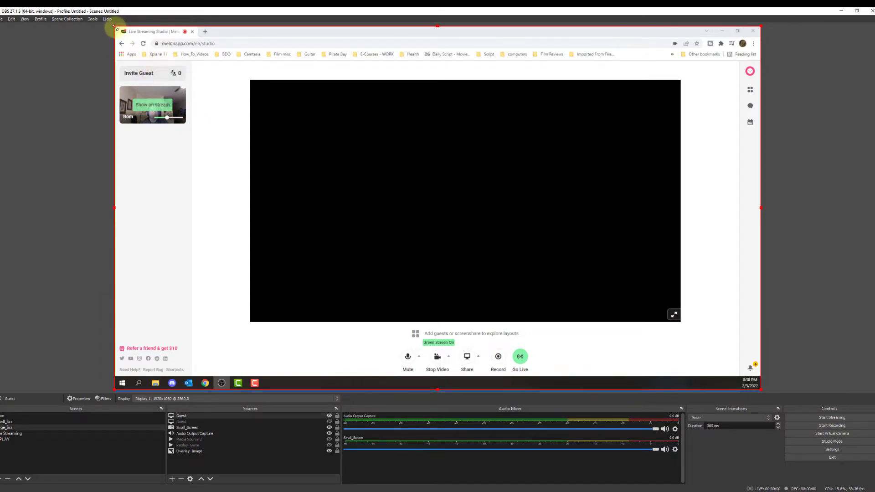
drag(114, 27, 250, 85)
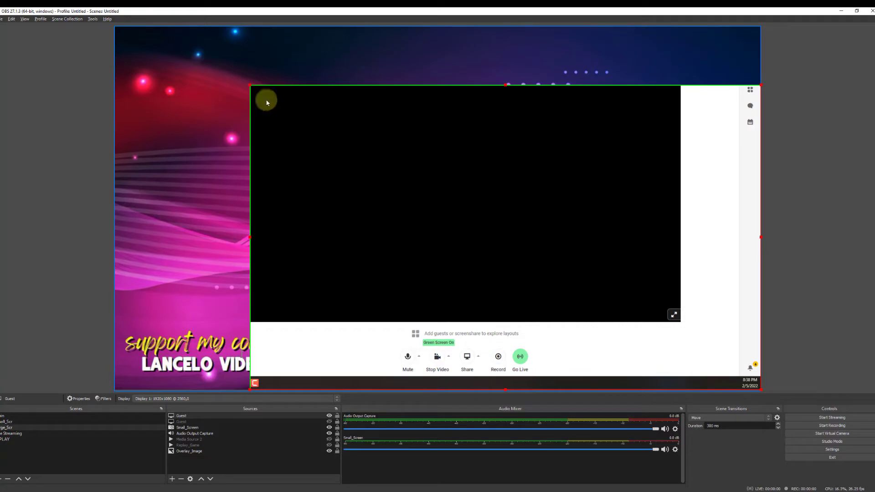
drag(505, 389, 505, 323)
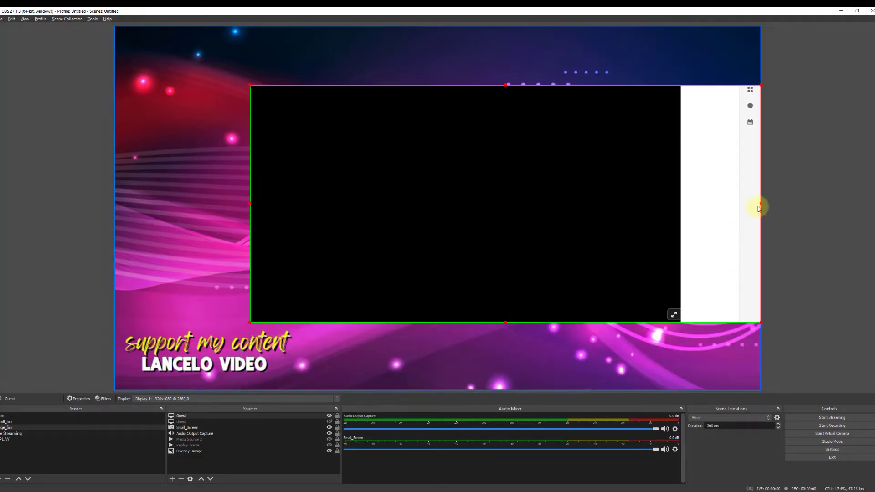
drag(762, 202, 670, 206)
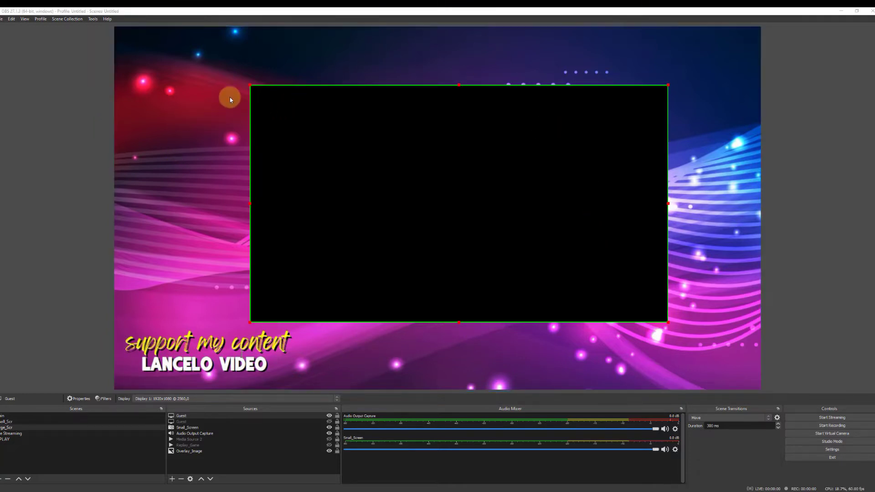
Step: Enlarge the Guest video by dragging its top-left and bottom-right corners across the canvas
drag(249, 84, 153, 39)
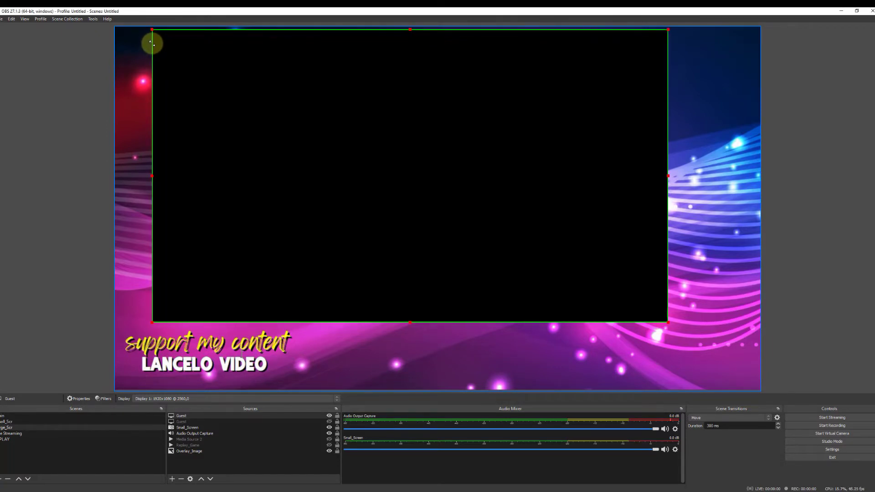
drag(669, 322, 693, 355)
drag(139, 36, 127, 33)
Step: Keep Melon's microphone input on Default - Line (NewTek NDI Audio) in audio settings
click(860, 266)
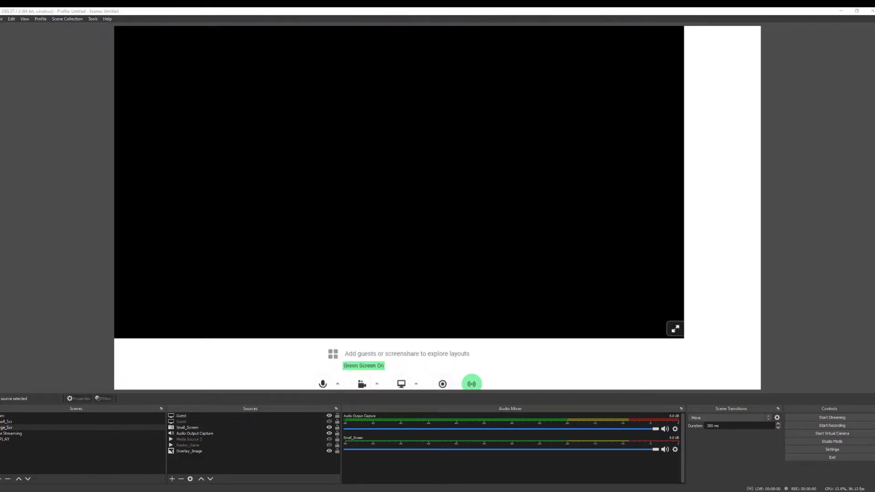
click(337, 385)
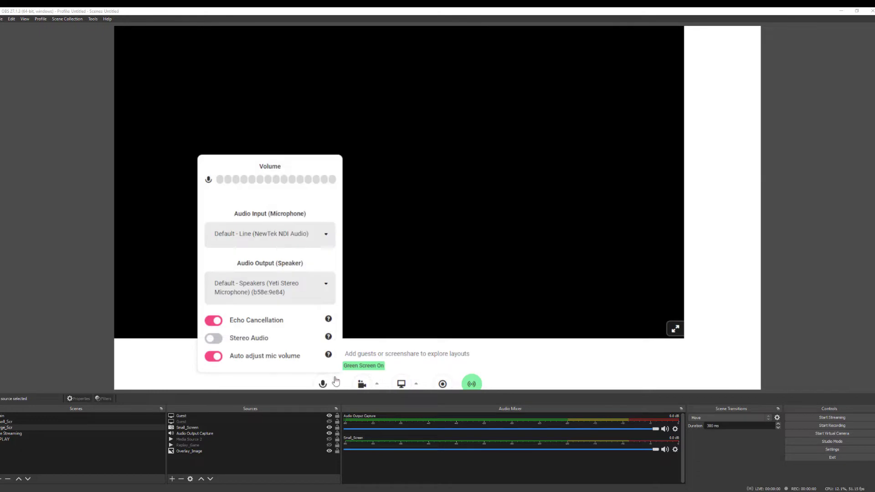
click(298, 248)
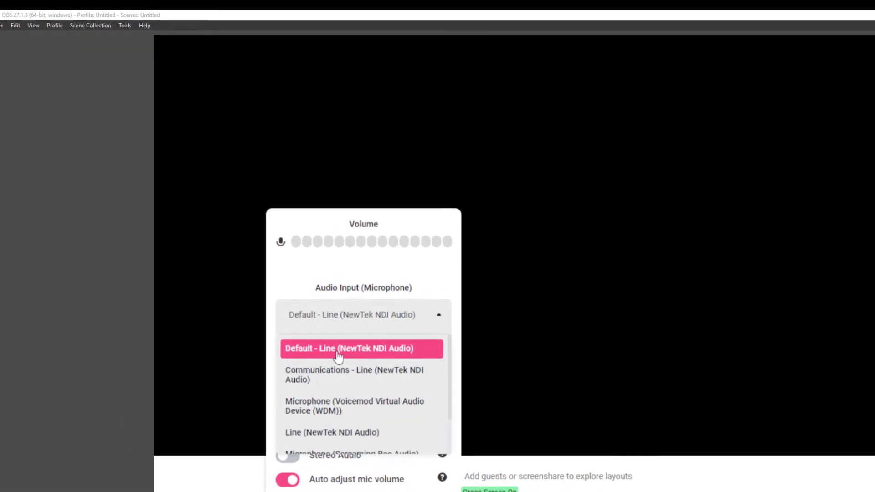
click(337, 356)
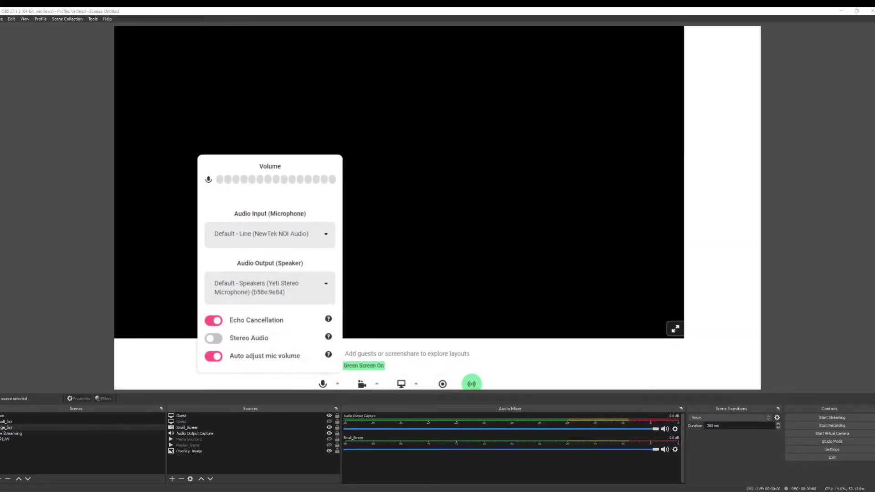
Step: Remove Audio Output Capture, then re-add it as an existing Audio Output Capture source
click(179, 416)
click(56, 318)
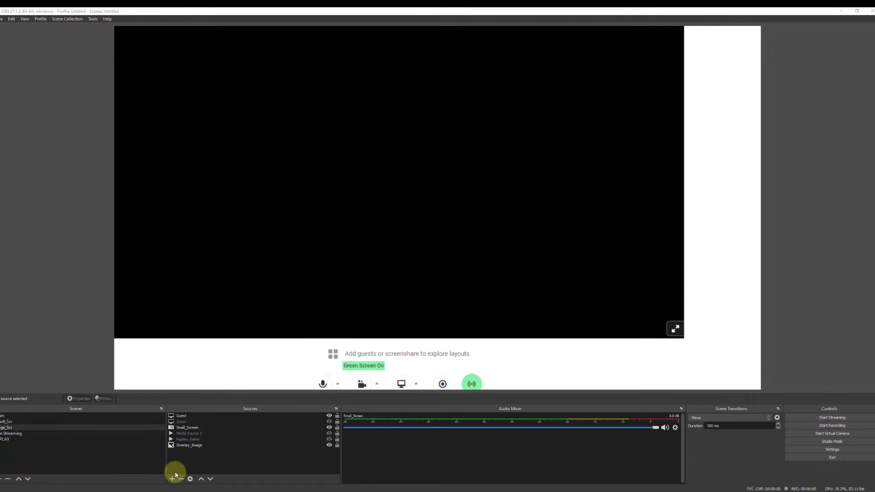
click(173, 479)
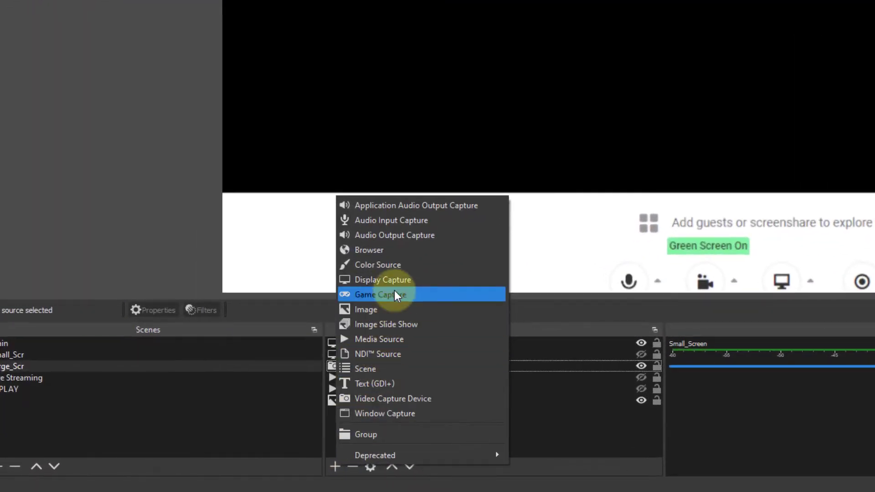
click(399, 239)
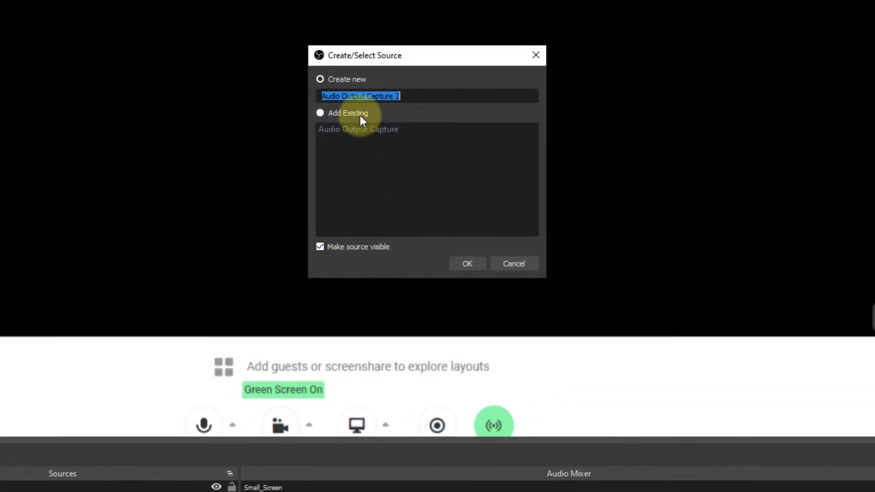
click(320, 113)
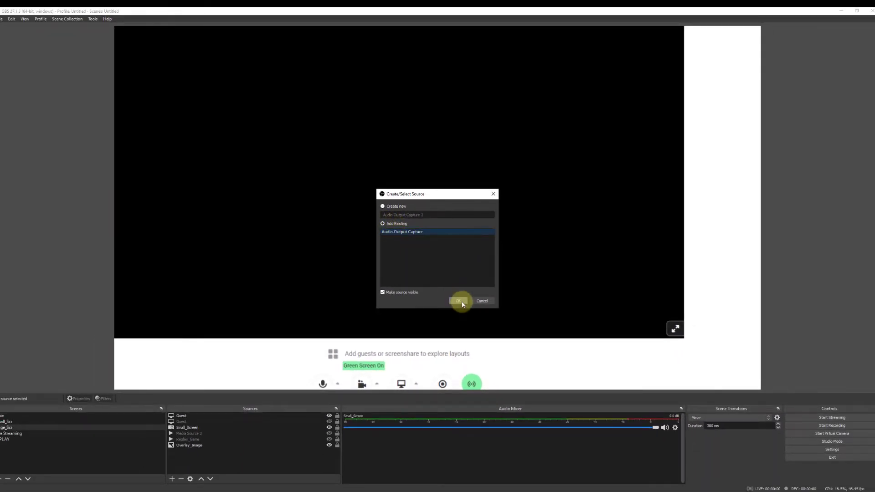
Step: Confirm the existing audio capture, then enable NDI Main Output with the name OBS
click(458, 302)
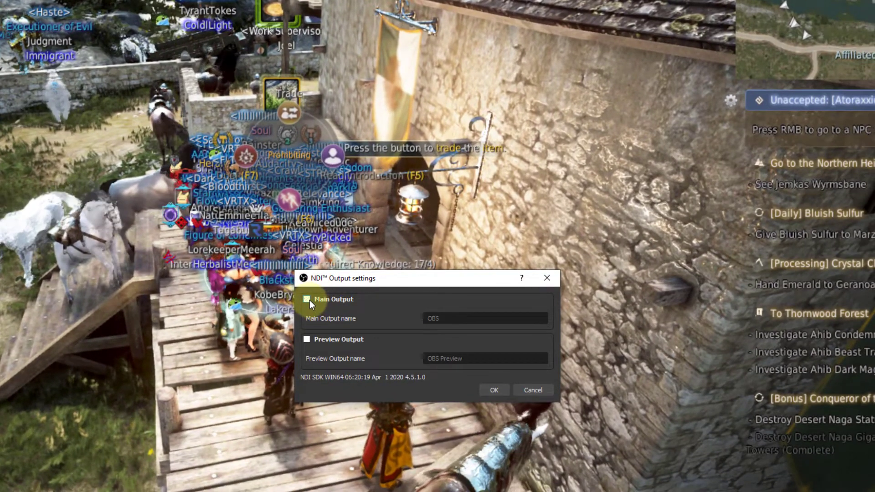
click(308, 300)
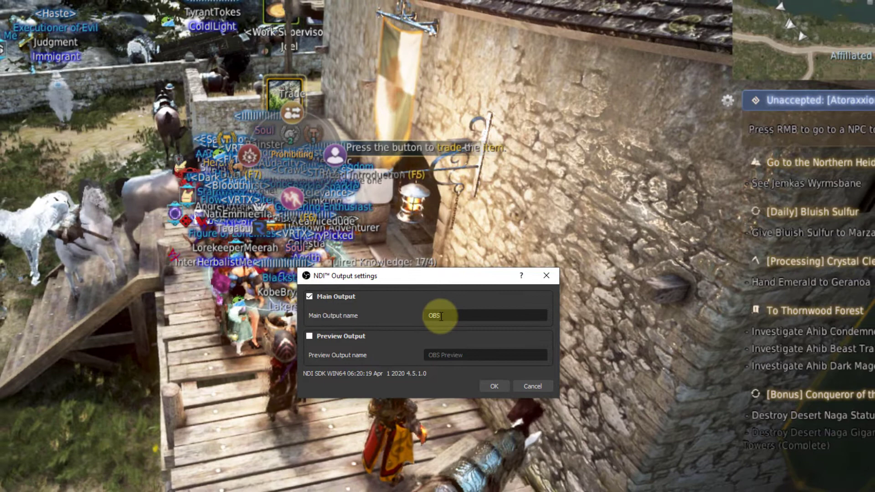
click(494, 386)
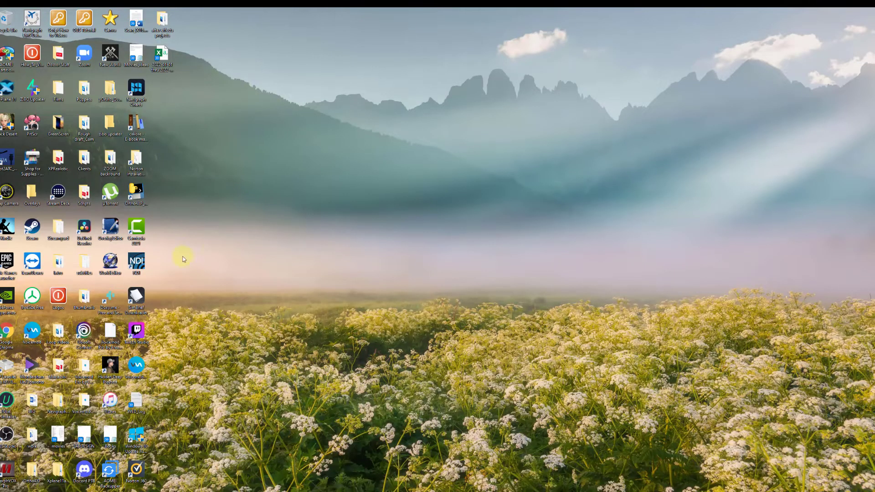
Step: Launch NDI Webcam Input and confirm its tray menu has this computer's OBS output checked, then view the Audio options
key(super)
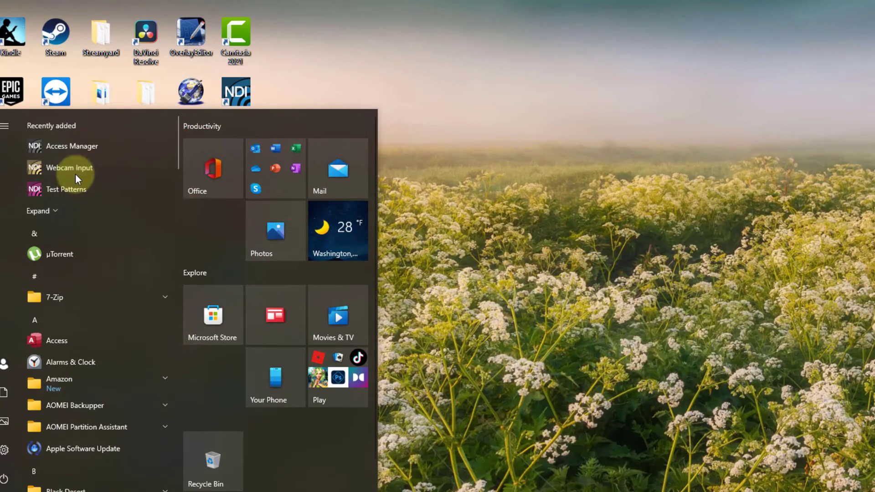
click(75, 174)
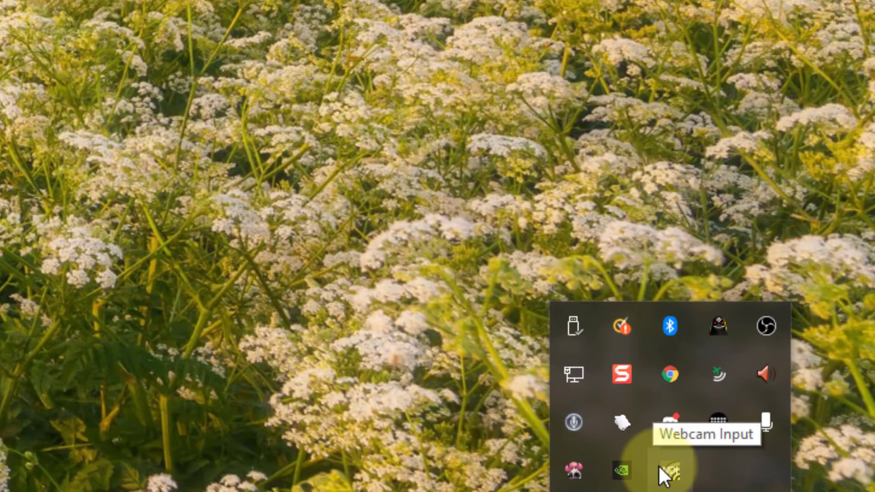
right_click(815, 485)
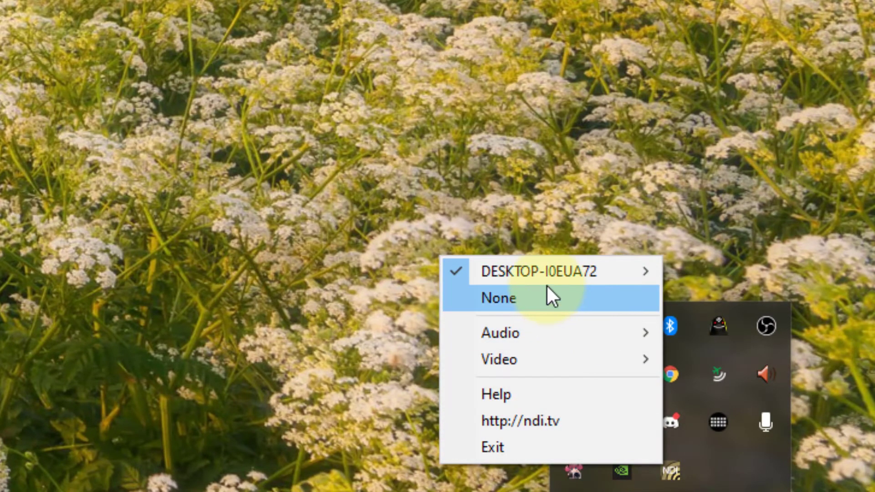
mouse_move(538, 271)
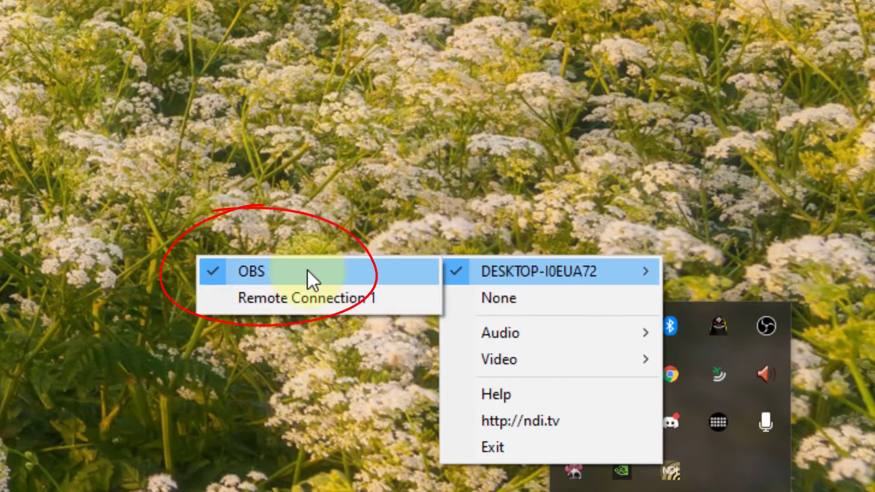
mouse_move(553, 333)
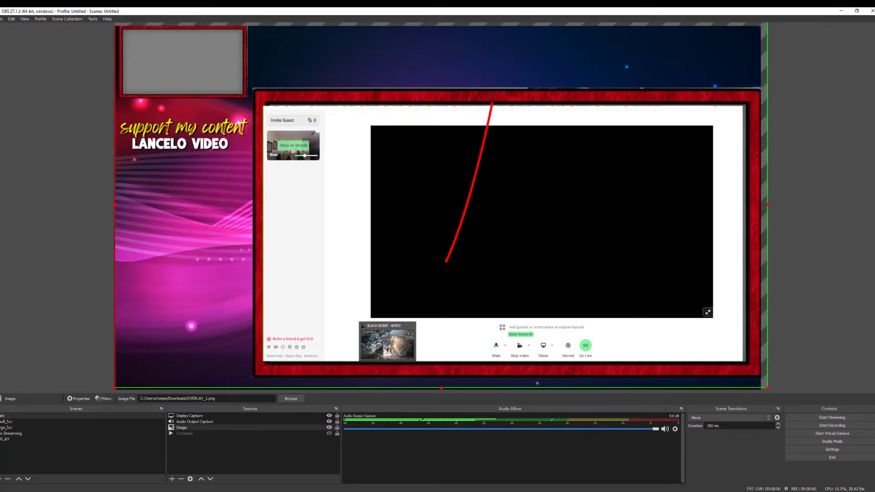
Step: Open the Melon call's mic and speaker options beside the Mute button
click(505, 347)
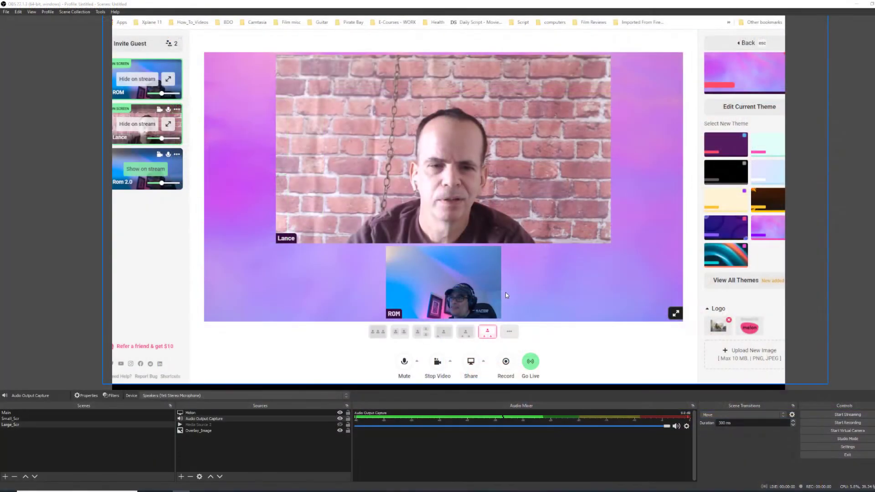
Step: Cycle through the Melon layouts: side-by-side, smaller tiles, two-over-one, one large guest, then three equal tiles
click(384, 334)
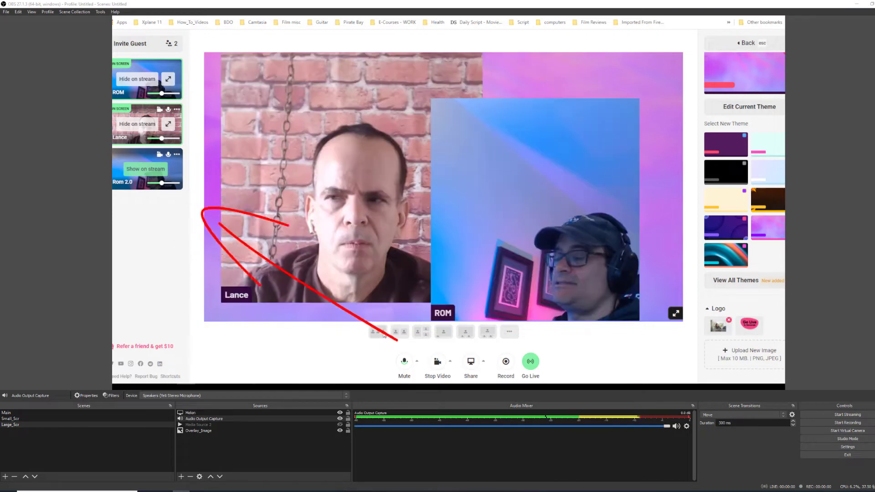
click(399, 332)
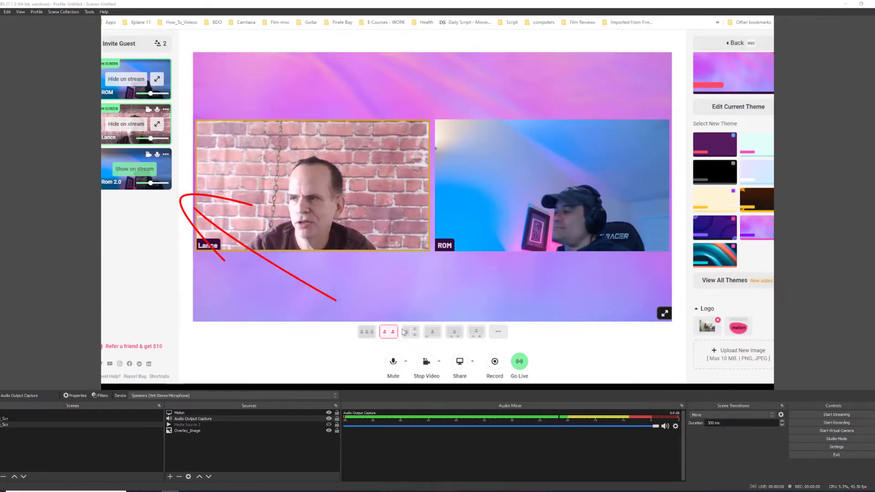
click(413, 332)
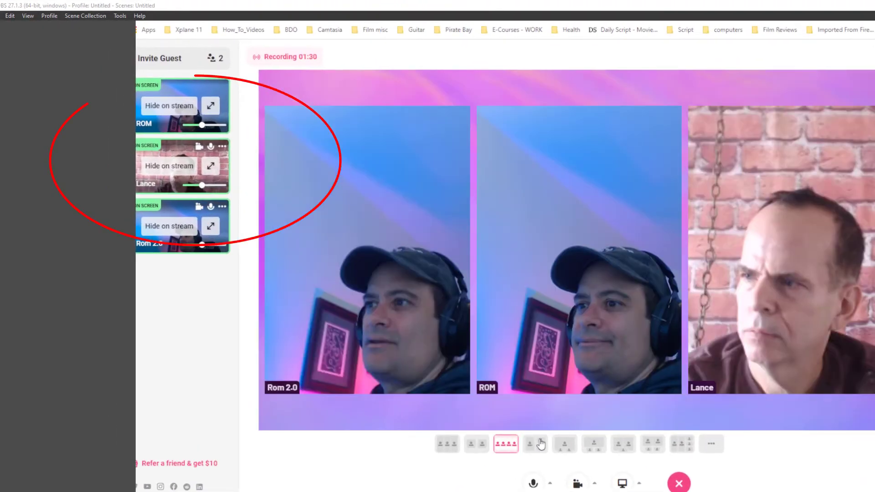
click(541, 444)
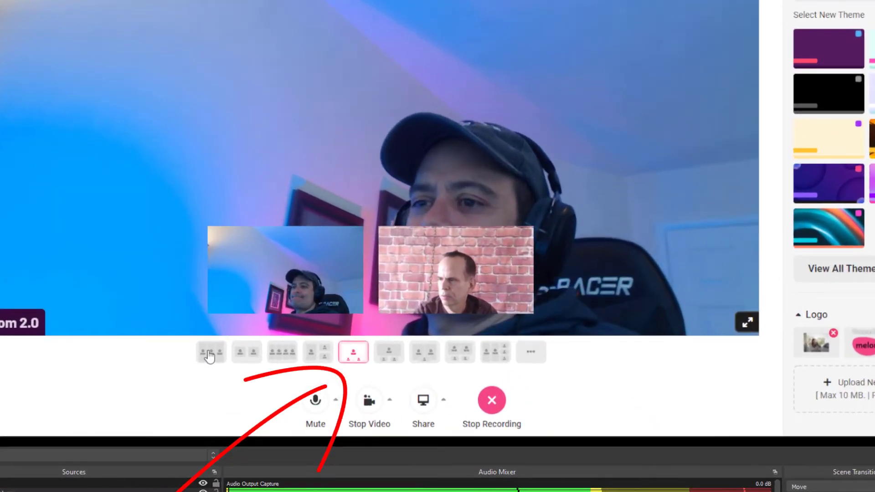
click(209, 354)
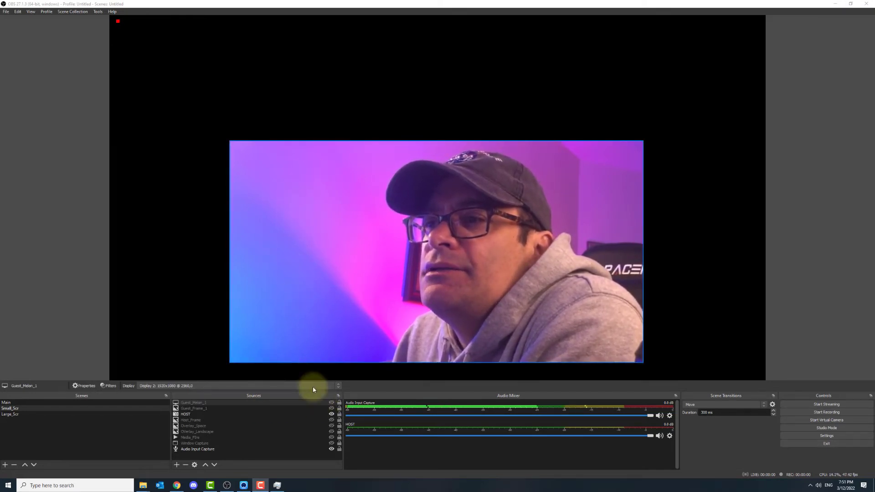
Step: Make Guest_Melon_1, Guest_Frame_1, Host_Frame, Overlay_Space and Media_FIre visible in Small_Scr
click(331, 403)
click(332, 409)
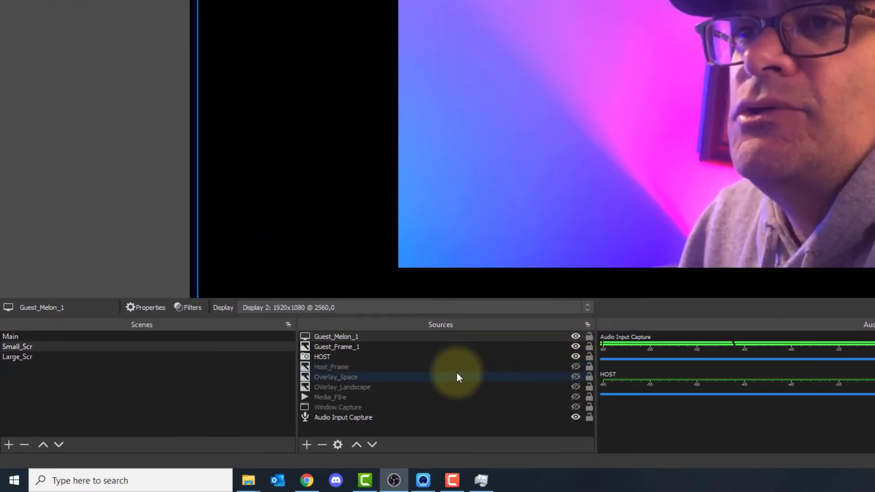
click(317, 398)
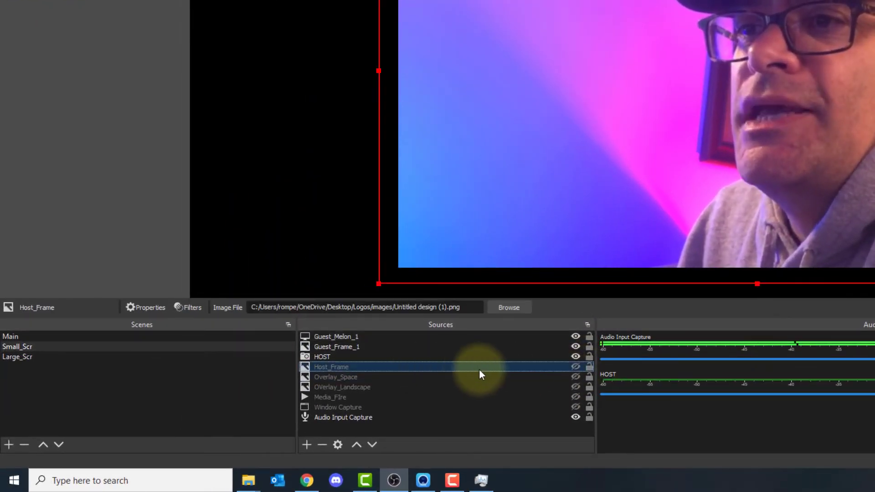
click(575, 366)
click(575, 376)
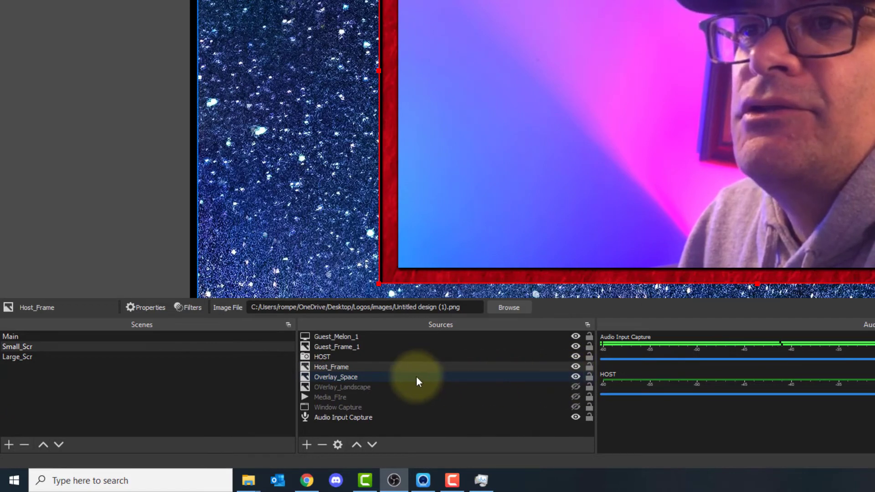
click(574, 367)
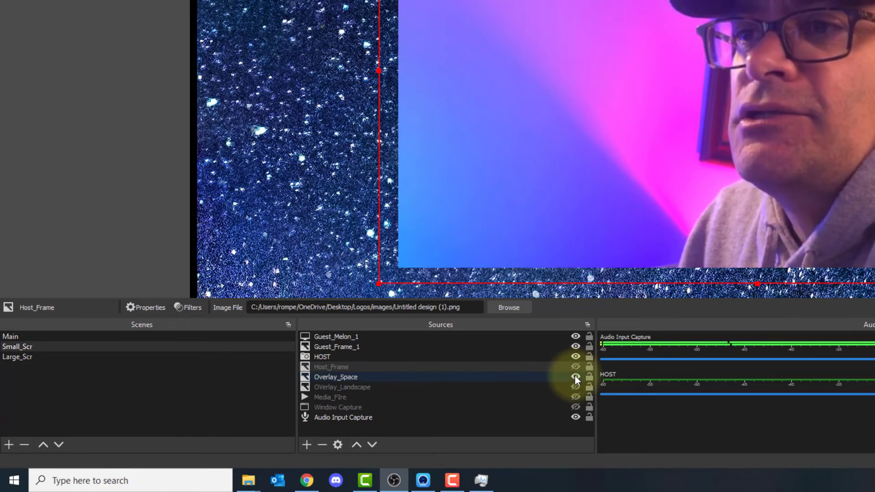
click(446, 368)
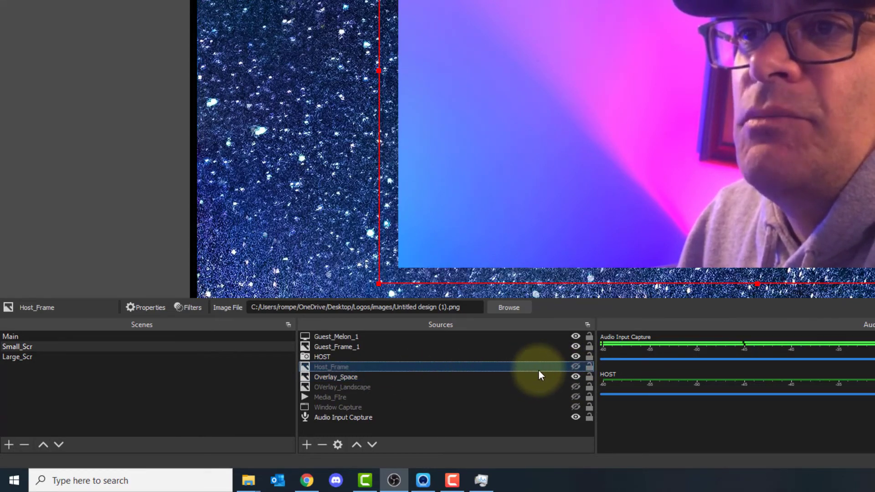
click(574, 368)
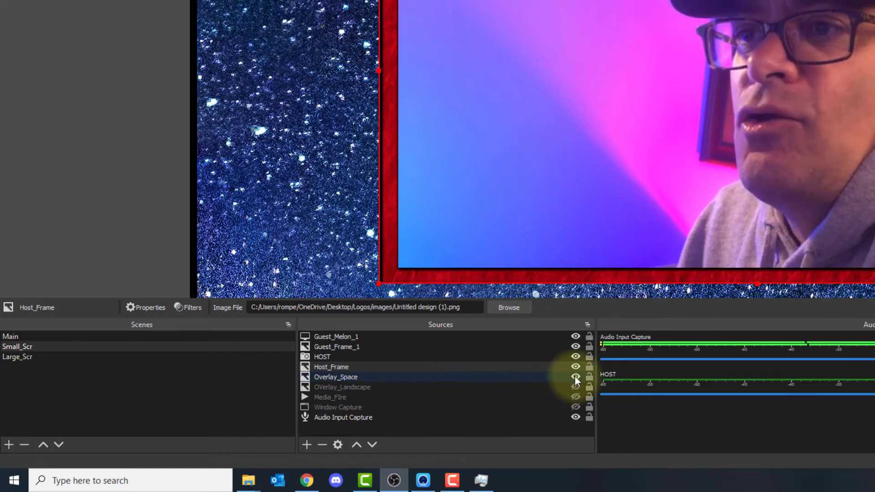
click(576, 395)
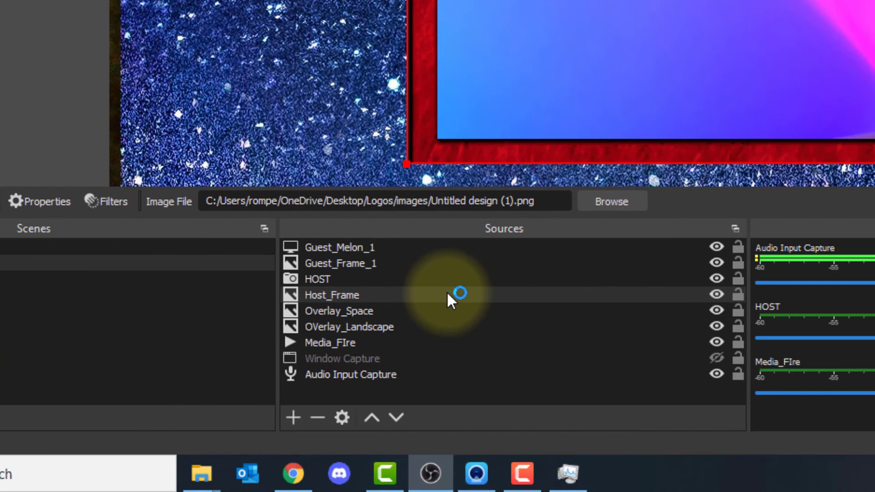
Step: Select Guest_Melon_1, Guest_Frame_1, Host_Frame, HOST and Overlay_Space in turn to review each source
click(404, 247)
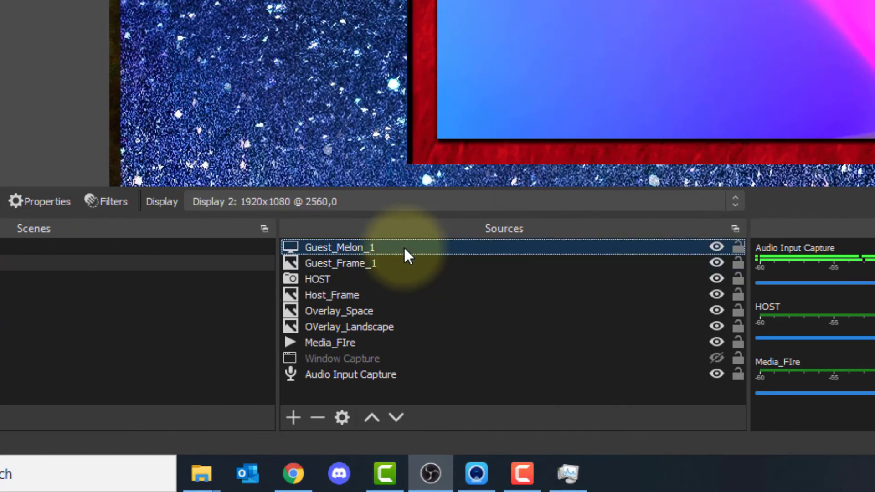
click(367, 262)
click(367, 249)
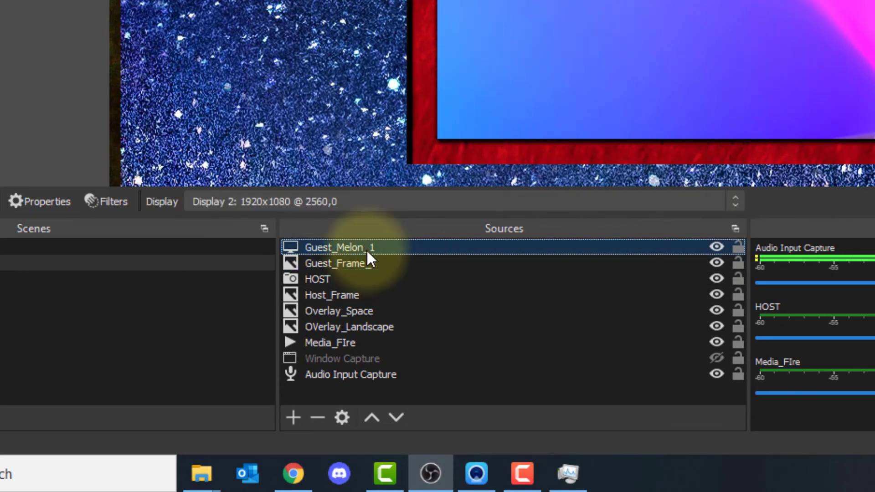
click(365, 295)
click(356, 280)
click(358, 295)
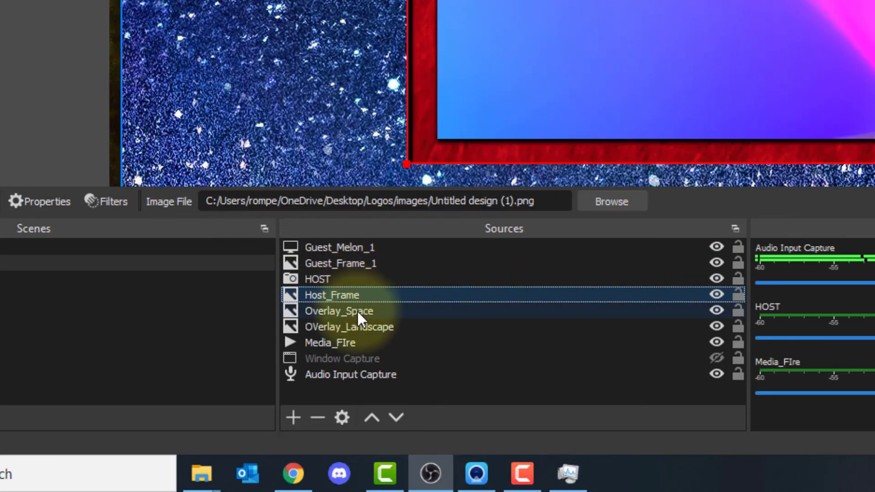
click(362, 312)
Step: Toggle Overlay_Space, Overlay_Landscape, Host_Frame and HOST to compare backdrops, ending with starry space restored
click(717, 310)
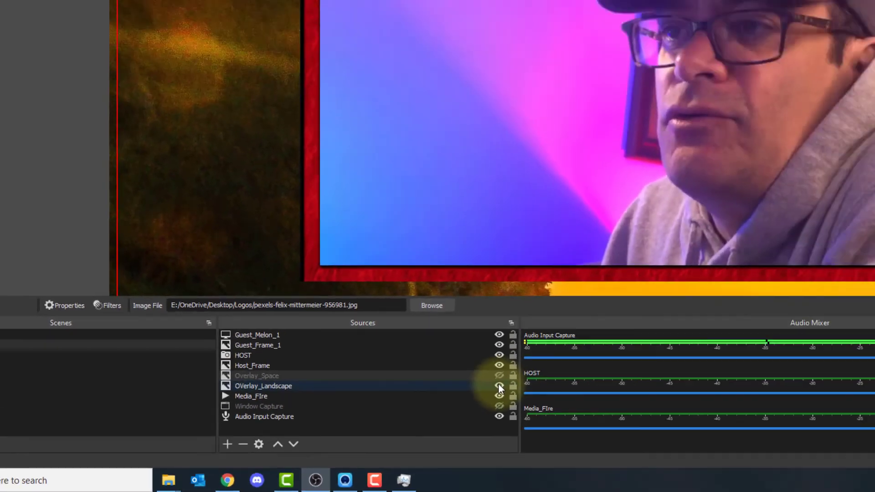
click(716, 326)
click(332, 425)
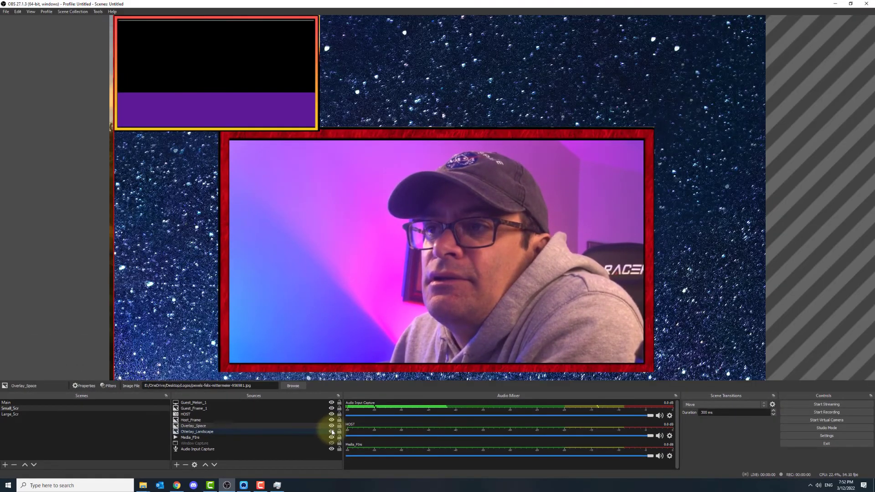
click(232, 438)
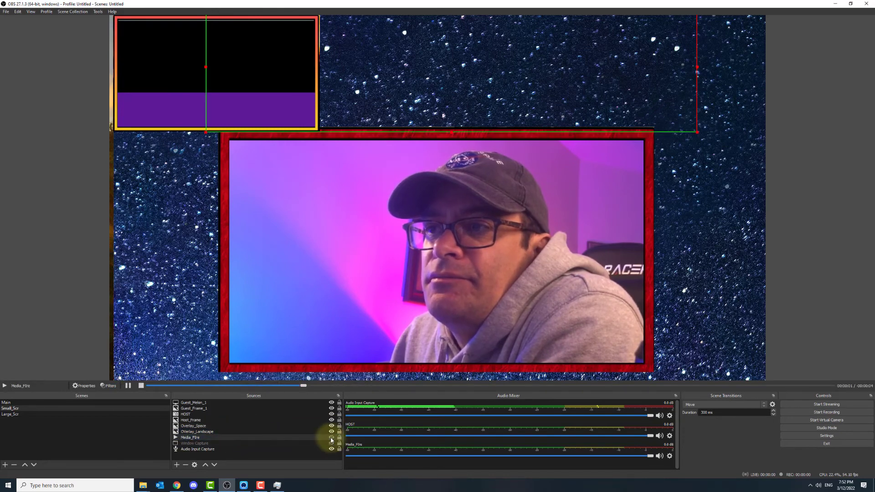
click(331, 426)
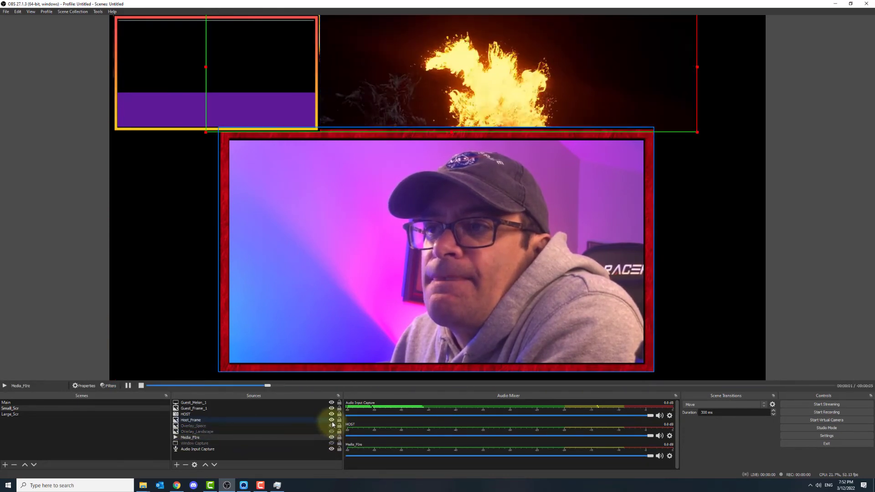
click(331, 421)
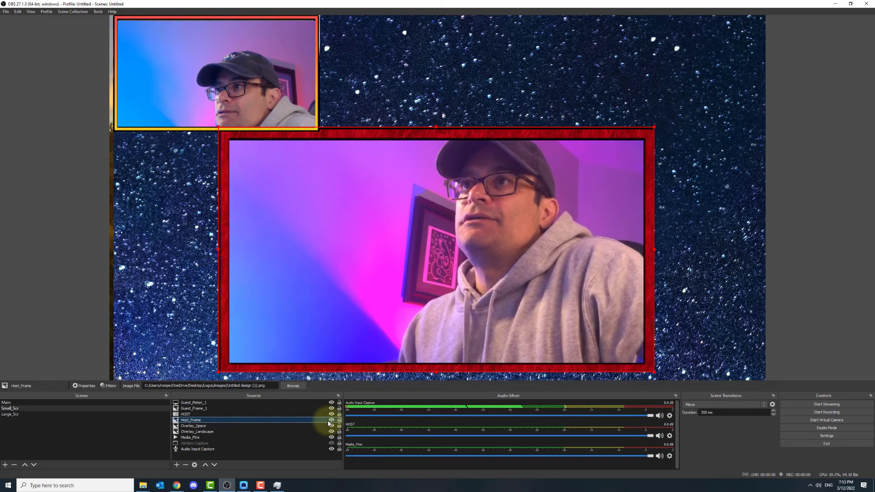
click(332, 415)
click(332, 415)
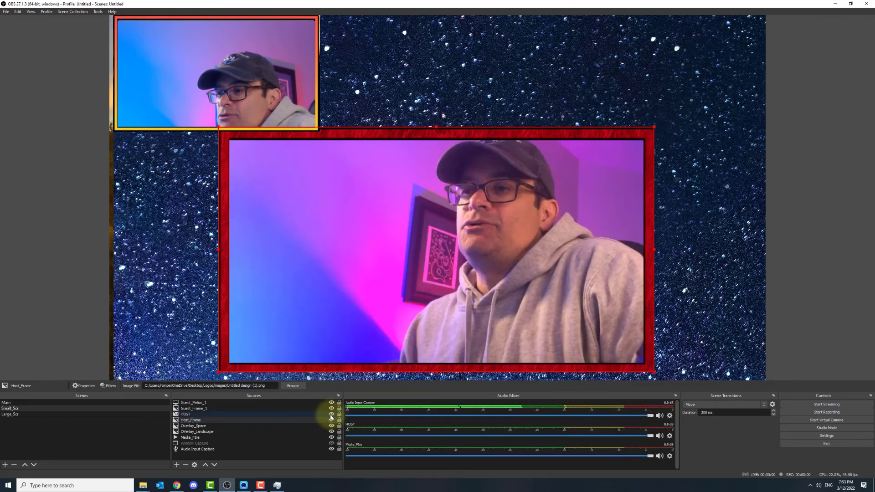
click(332, 426)
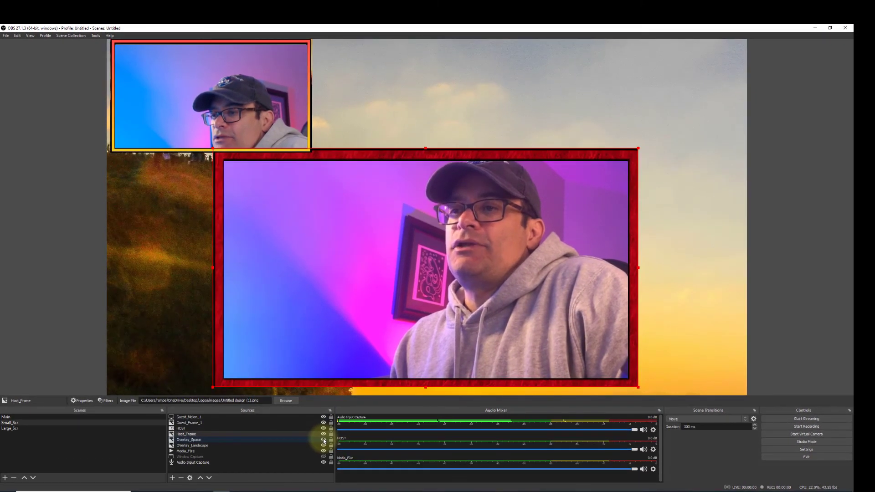
click(324, 440)
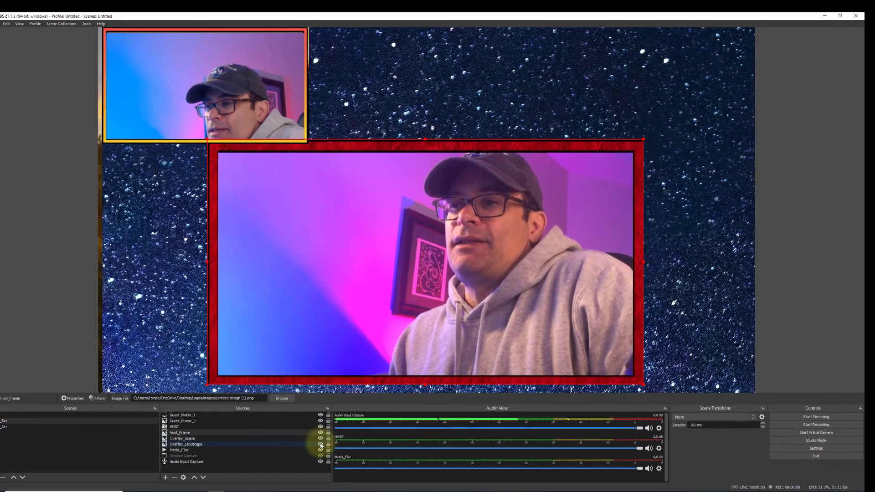